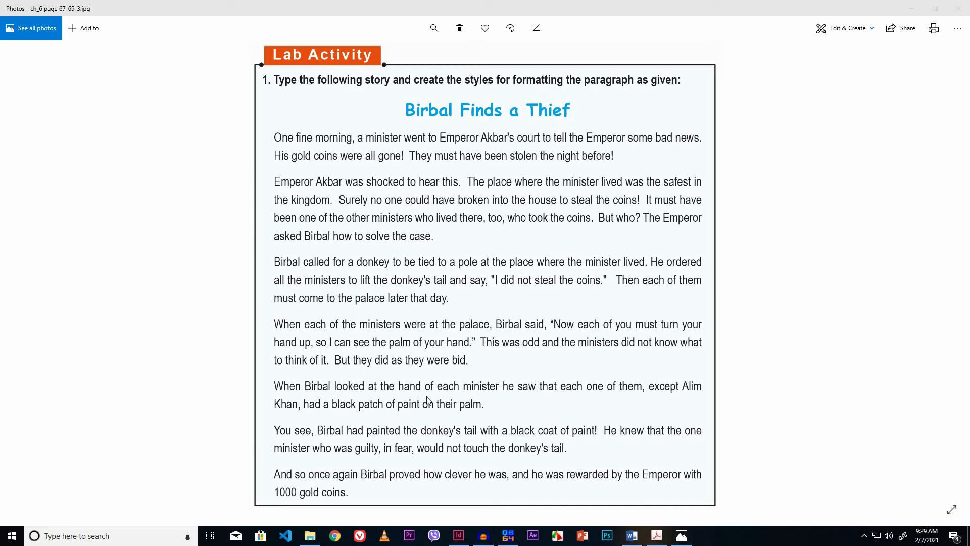
Step: Switch to the Word document and format the title "Birbal Finds a Thief" in bold 24 pt Comic Sans MS
{"action": "left_click", "coordinate": [632, 536]}
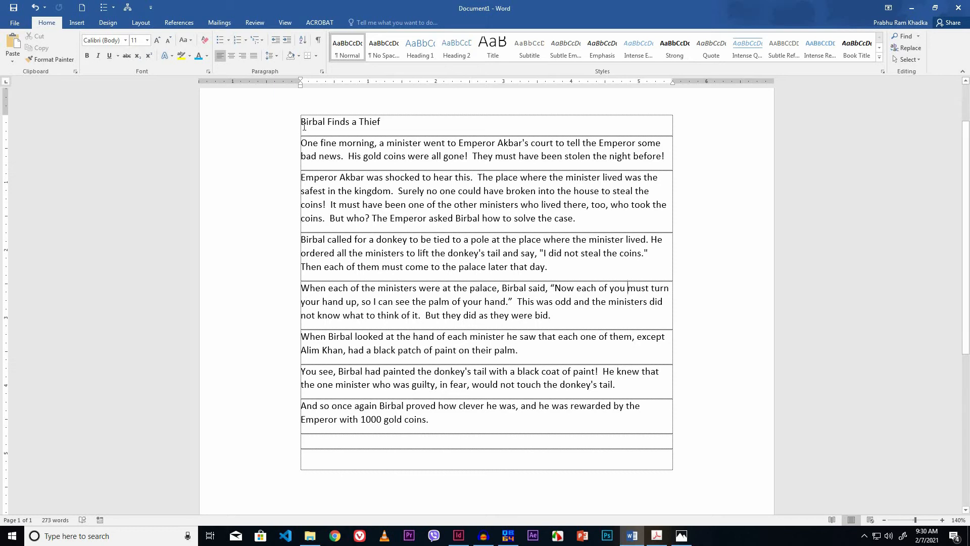
{"action": "left_click_drag", "start_coordinate": [301, 123], "coordinate": [369, 122]}
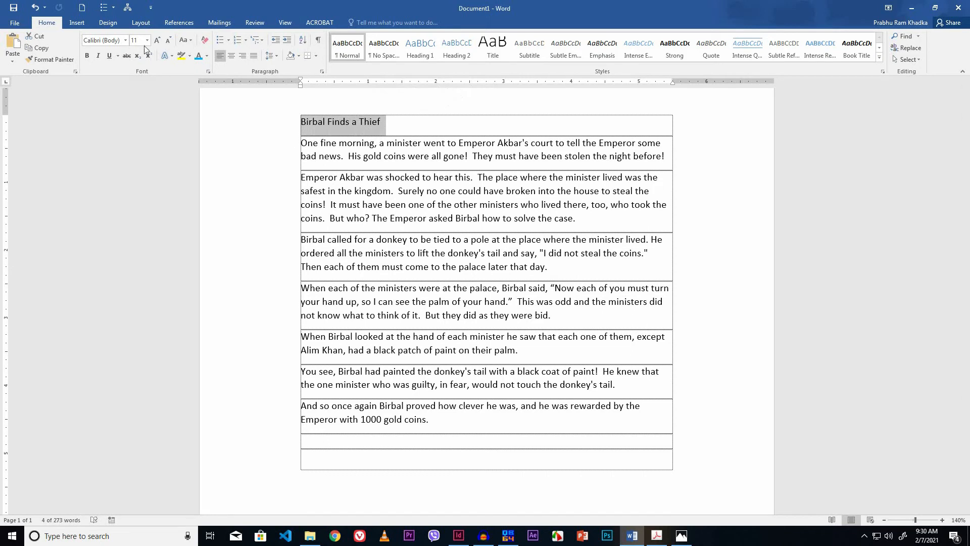
{"action": "left_click", "coordinate": [125, 41]}
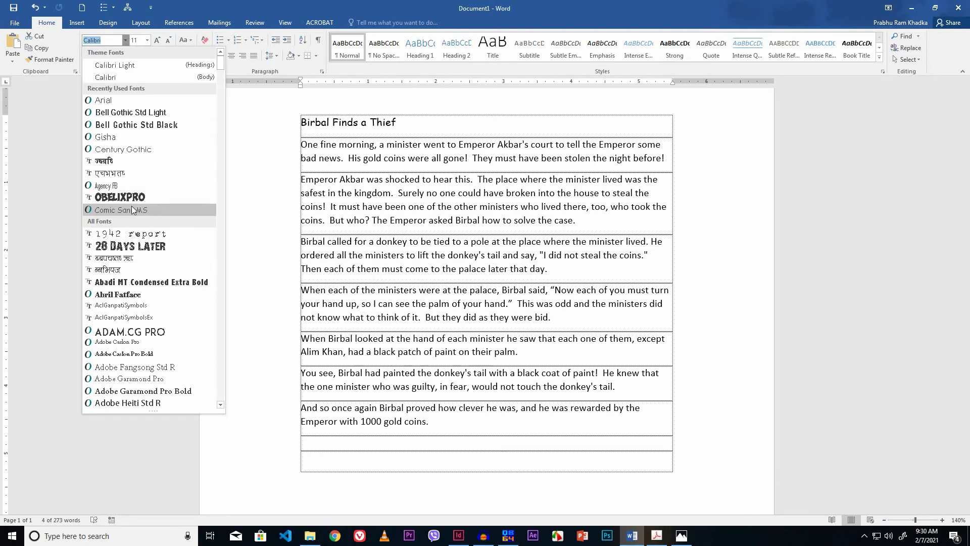
{"action": "left_click", "coordinate": [135, 210]}
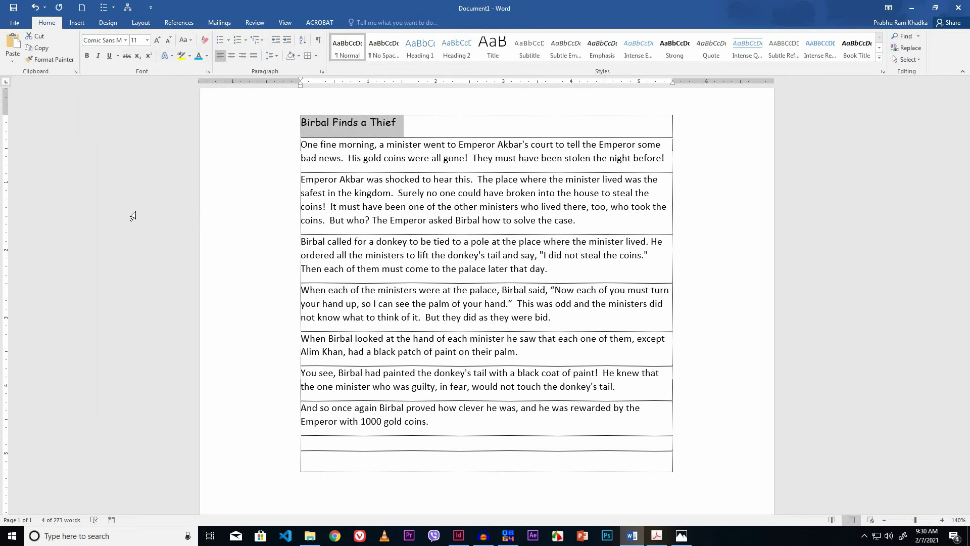
{"action": "left_click", "coordinate": [148, 40]}
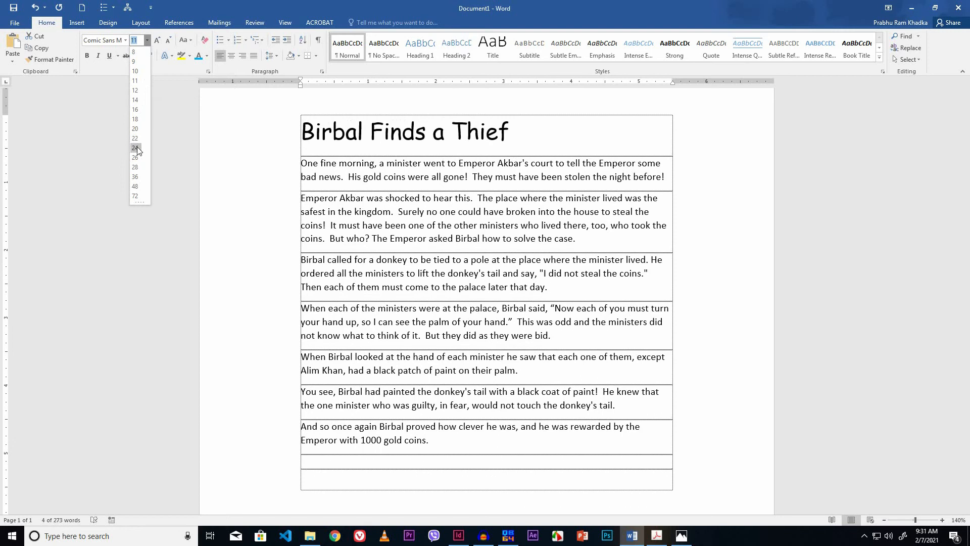
{"action": "left_click", "coordinate": [136, 148]}
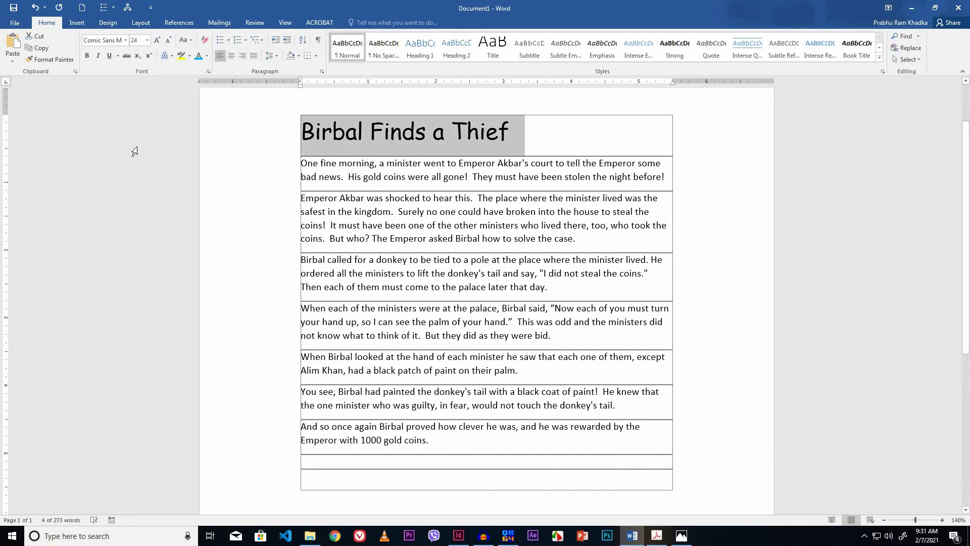
{"action": "left_click", "coordinate": [87, 60]}
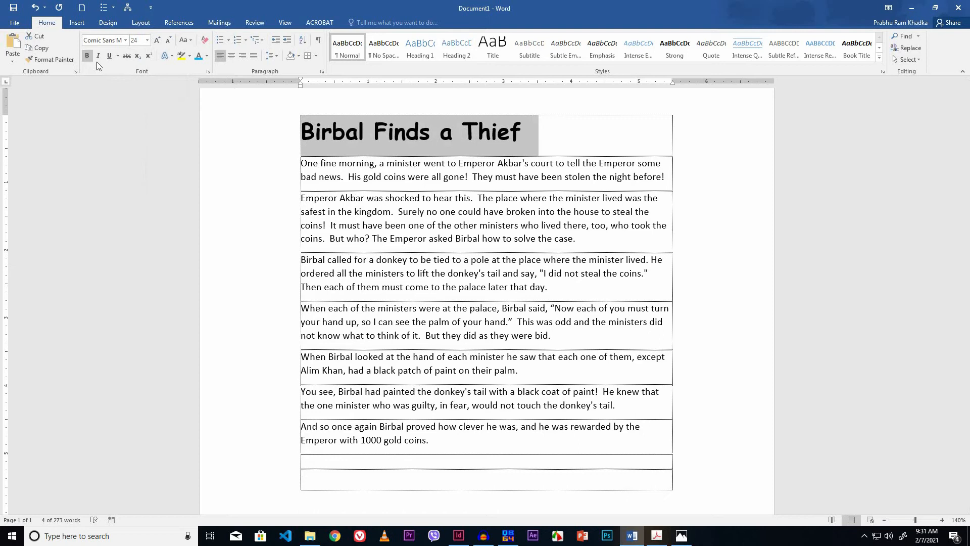
Step: Colour the story title light blue and centre it
{"action": "left_click", "coordinate": [206, 57]}
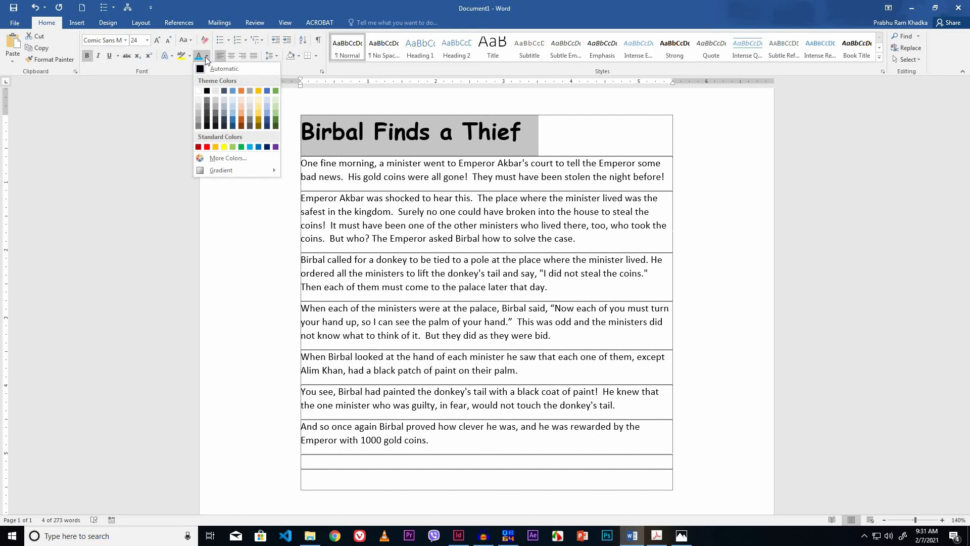
{"action": "left_click", "coordinate": [250, 148]}
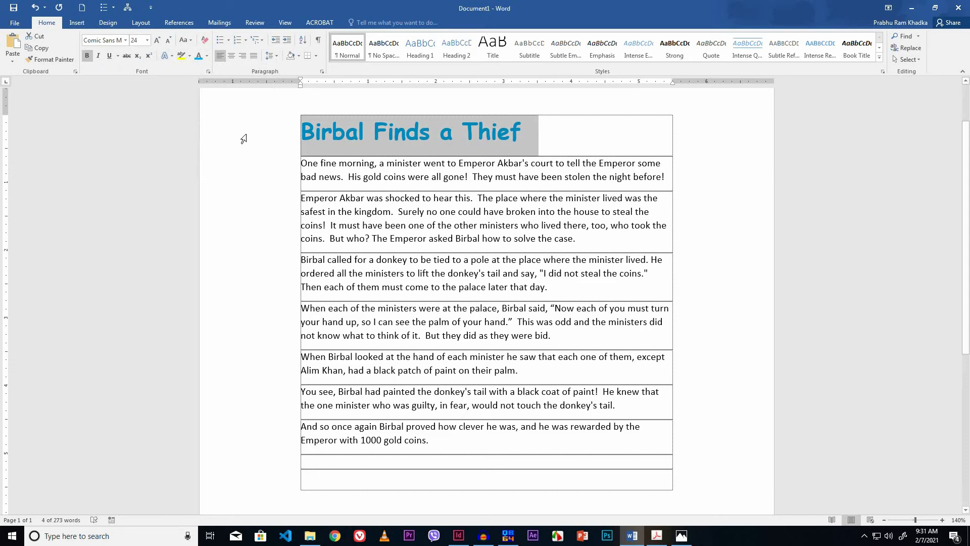
{"action": "left_click", "coordinate": [231, 58]}
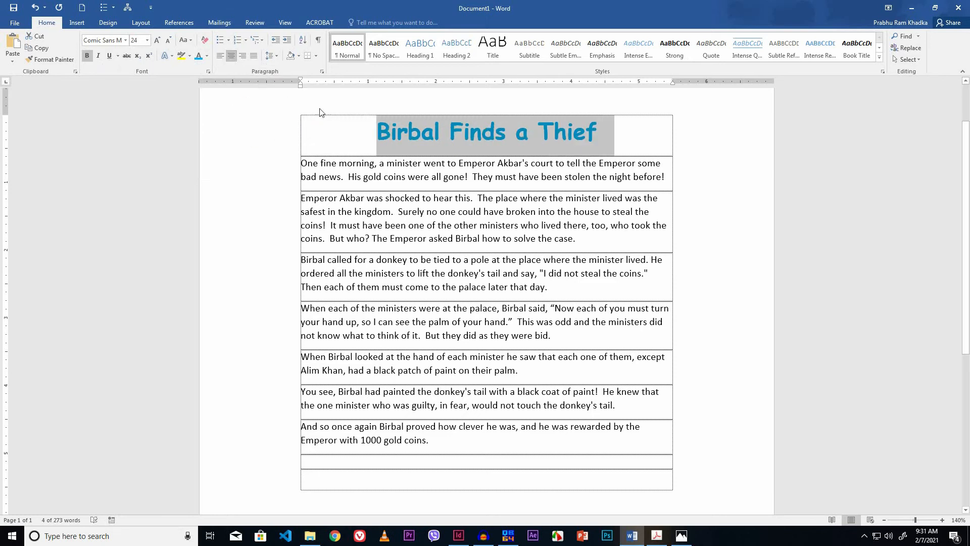
Step: Set the title's paragraph spacing to 12 pt before and 12 pt after, with single line spacing
{"action": "right_click", "coordinate": [386, 130]}
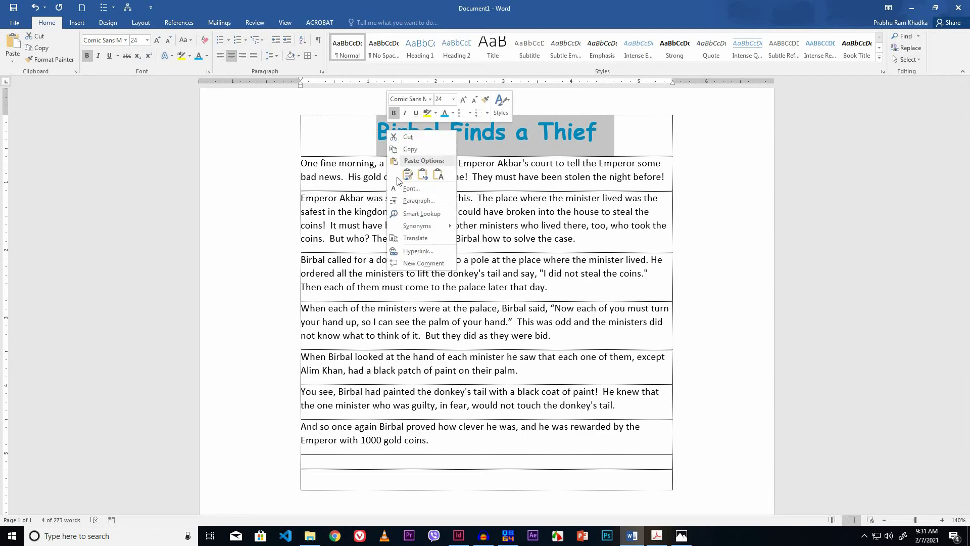
{"action": "left_click", "coordinate": [408, 201]}
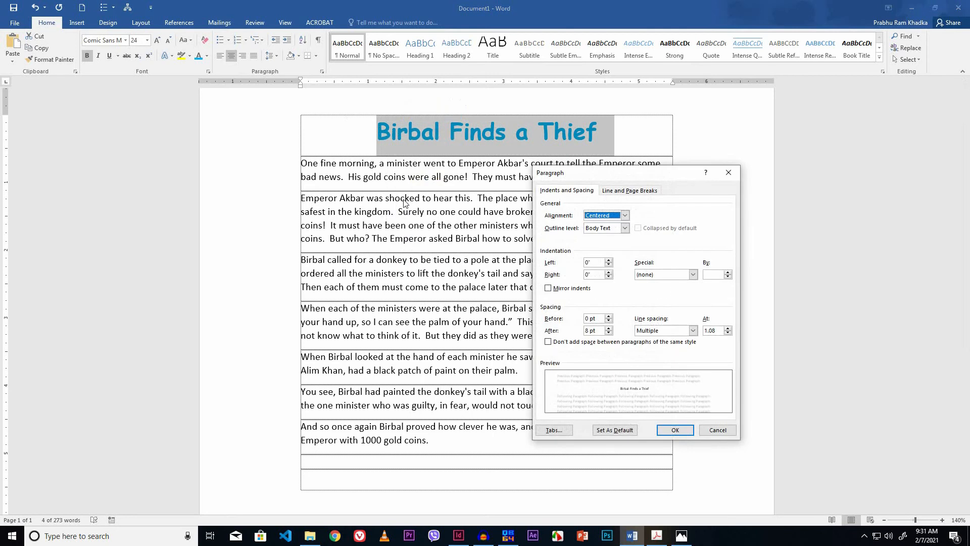
{"action": "left_click", "coordinate": [609, 316]}
{"action": "left_click", "coordinate": [609, 316]}
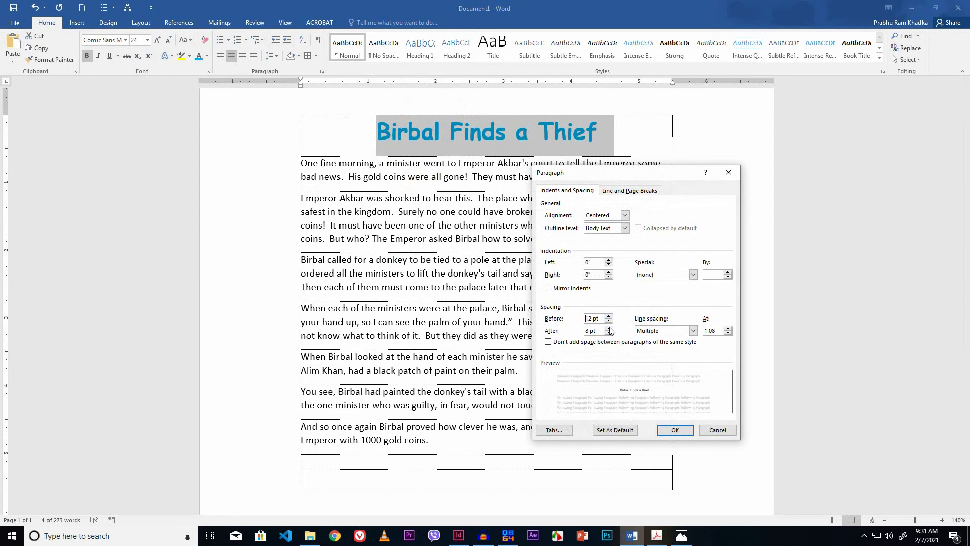
{"action": "left_click", "coordinate": [609, 328]}
{"action": "left_click", "coordinate": [609, 328]}
{"action": "left_click", "coordinate": [609, 333]}
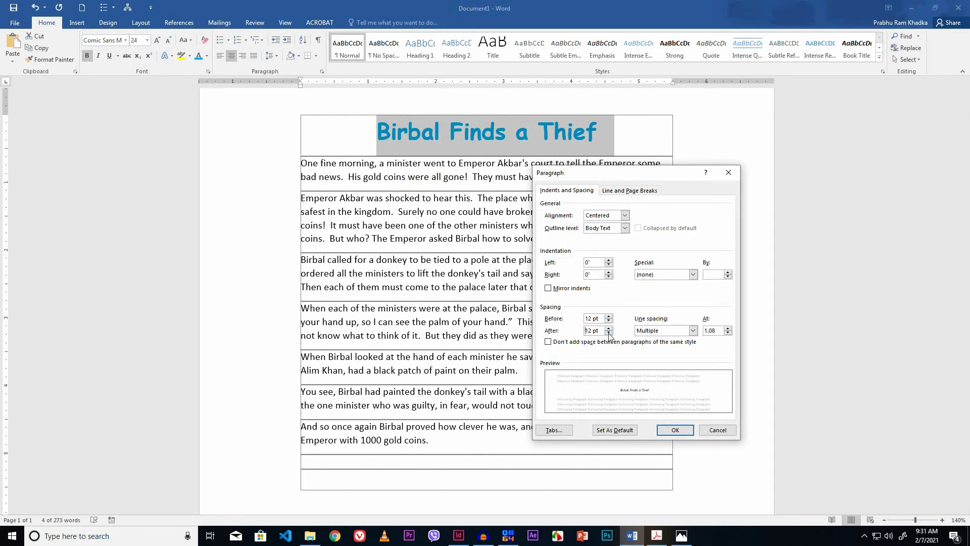
{"action": "left_click", "coordinate": [692, 333]}
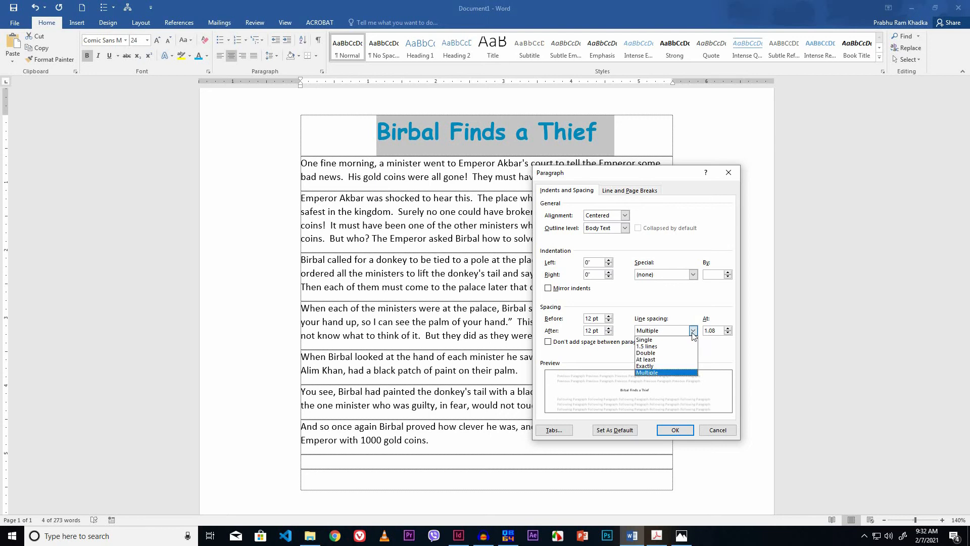
{"action": "left_click", "coordinate": [647, 339]}
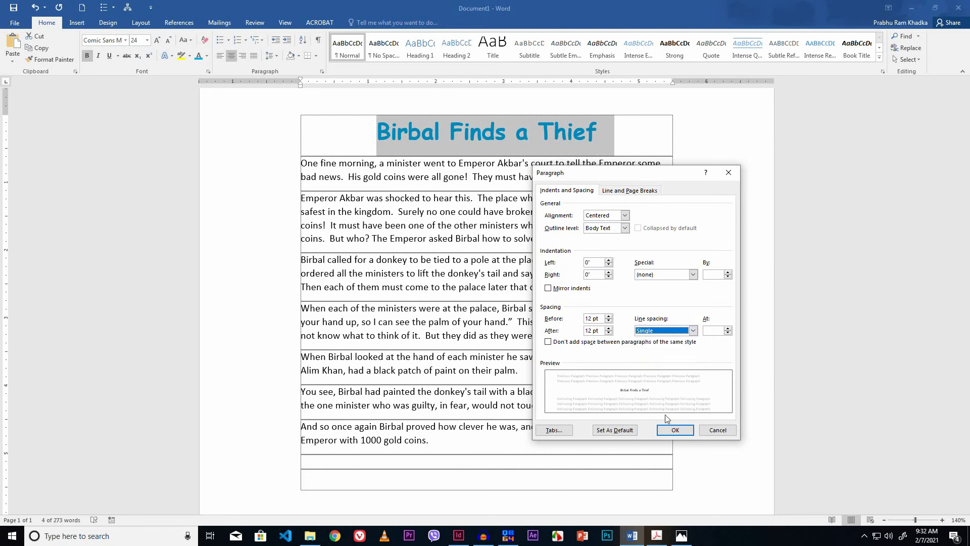
{"action": "left_click", "coordinate": [672, 432]}
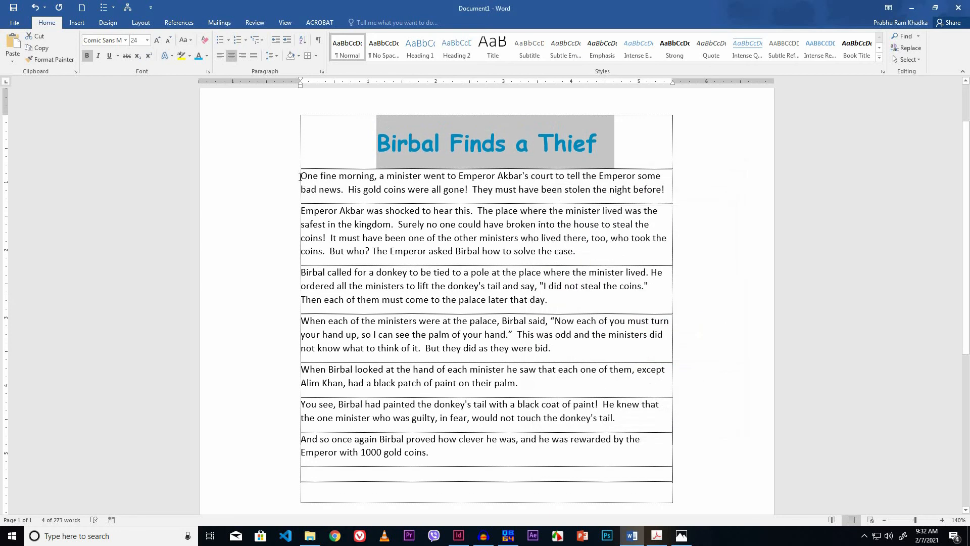
Step: Format the first body paragraph, "One fine morning…", in 12 pt Arial with justified alignment
{"action": "left_click_drag", "start_coordinate": [301, 177], "coordinate": [666, 184]}
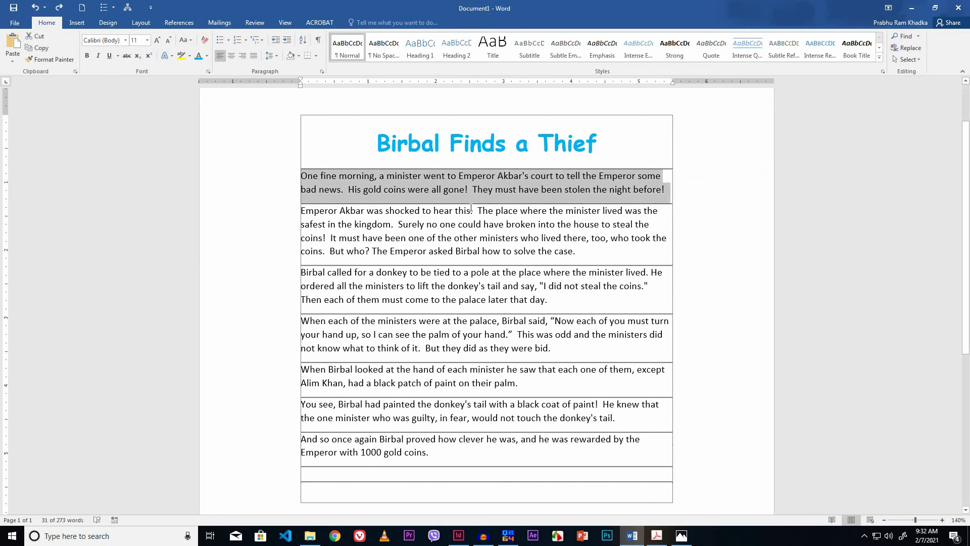
{"action": "left_click", "coordinate": [126, 40]}
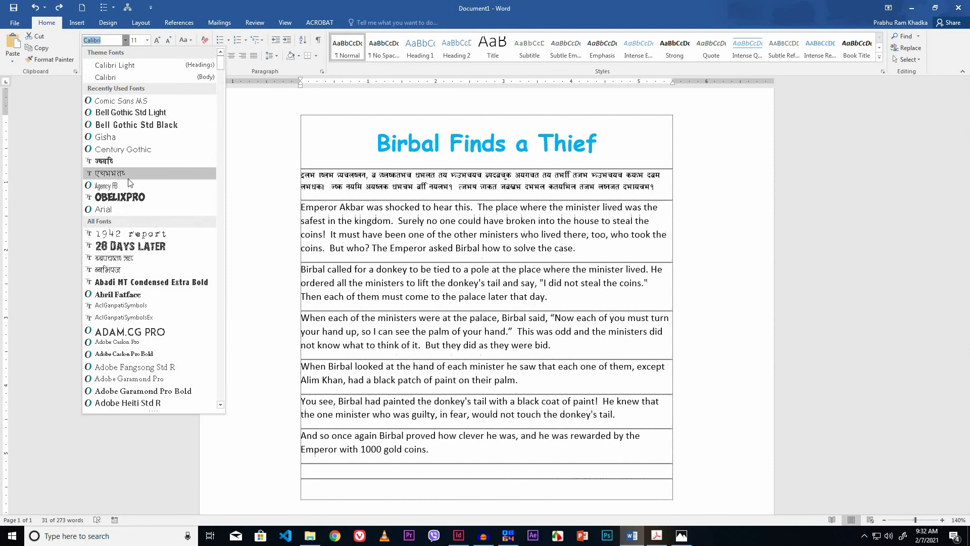
{"action": "left_click", "coordinate": [116, 208]}
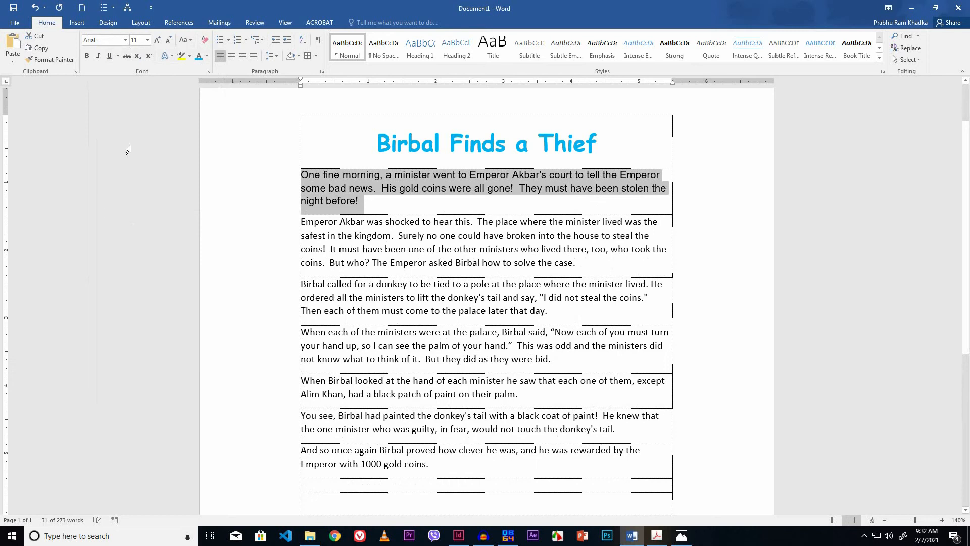
{"action": "left_click", "coordinate": [149, 43]}
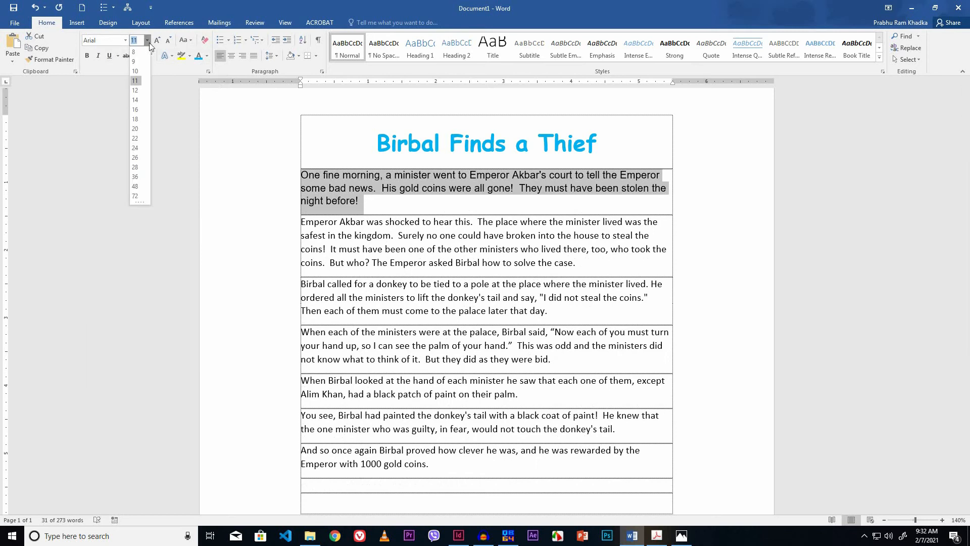
{"action": "left_click", "coordinate": [135, 93]}
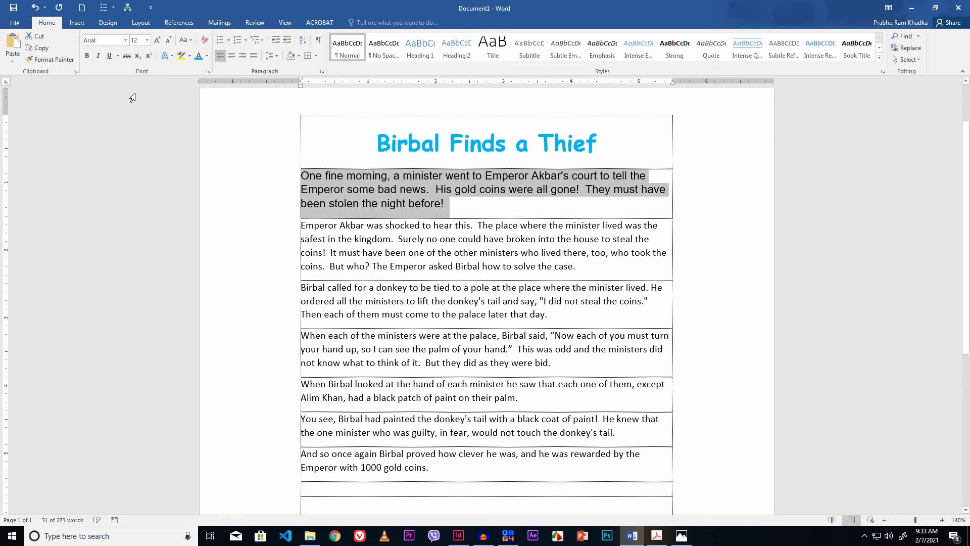
{"action": "left_click", "coordinate": [253, 55]}
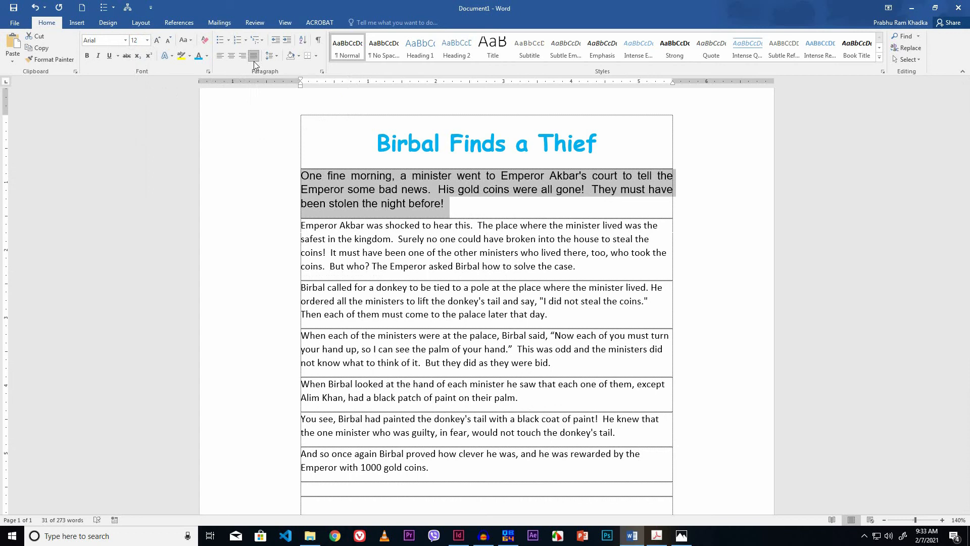
Step: Set the first body paragraph's spacing after to 6 pt and its line spacing to Multiple at 1.3
{"action": "right_click", "coordinate": [346, 185]}
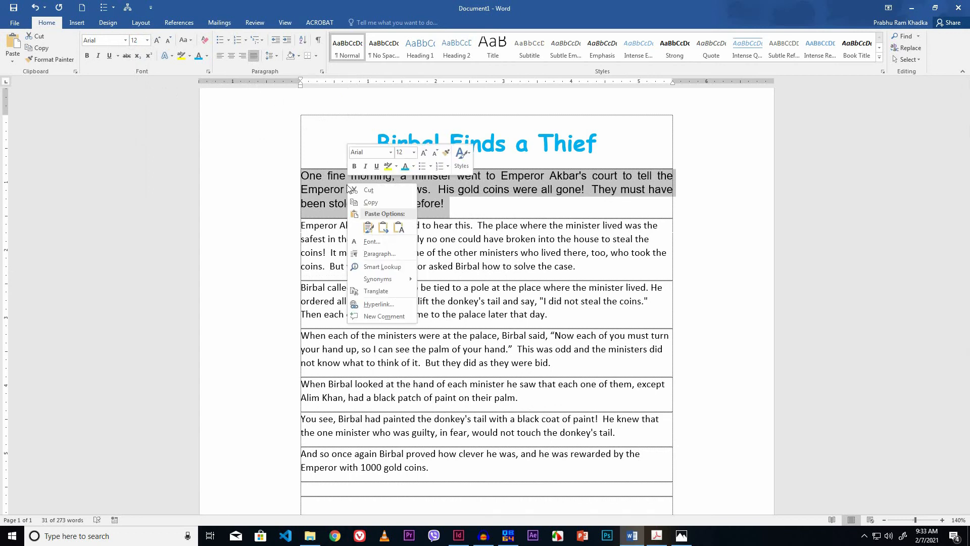
{"action": "left_click", "coordinate": [373, 254]}
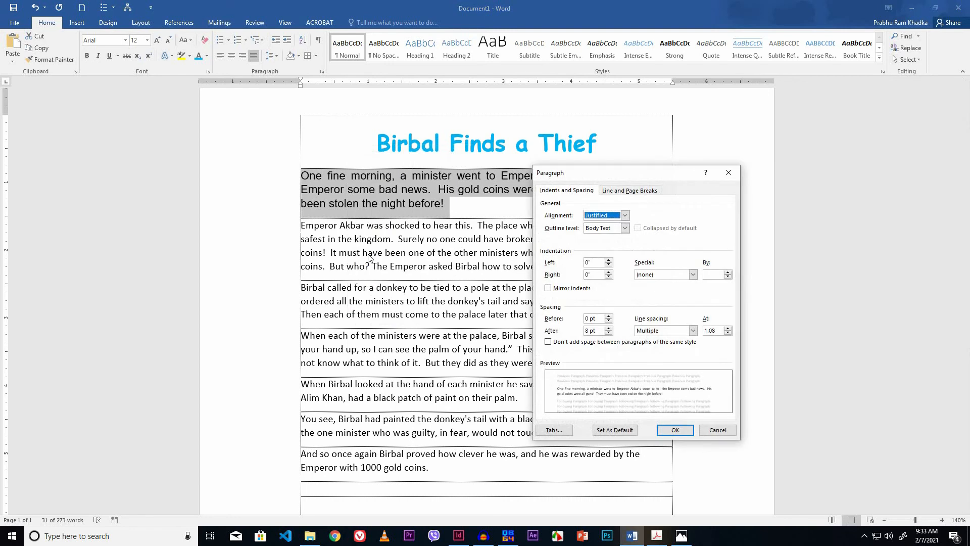
{"action": "left_click", "coordinate": [609, 328]}
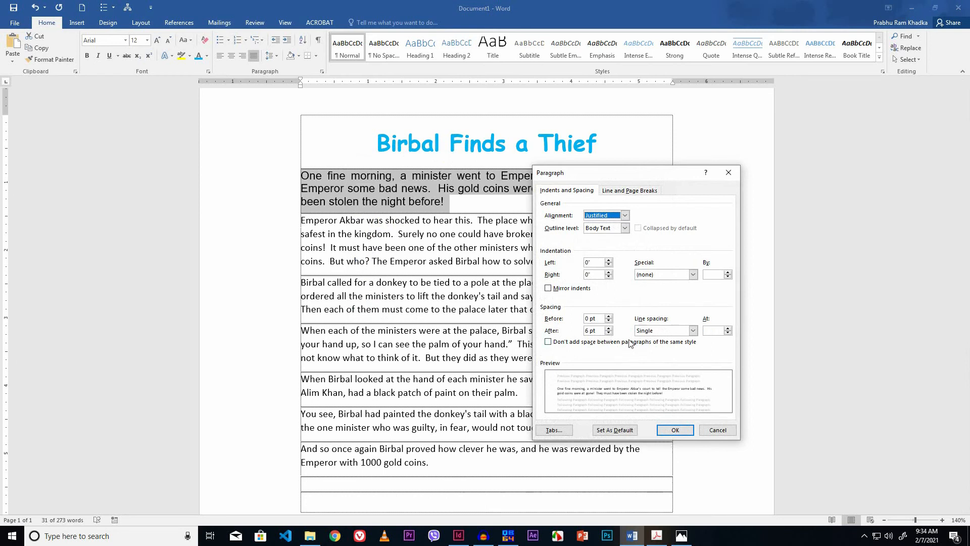
{"action": "left_click", "coordinate": [693, 330]}
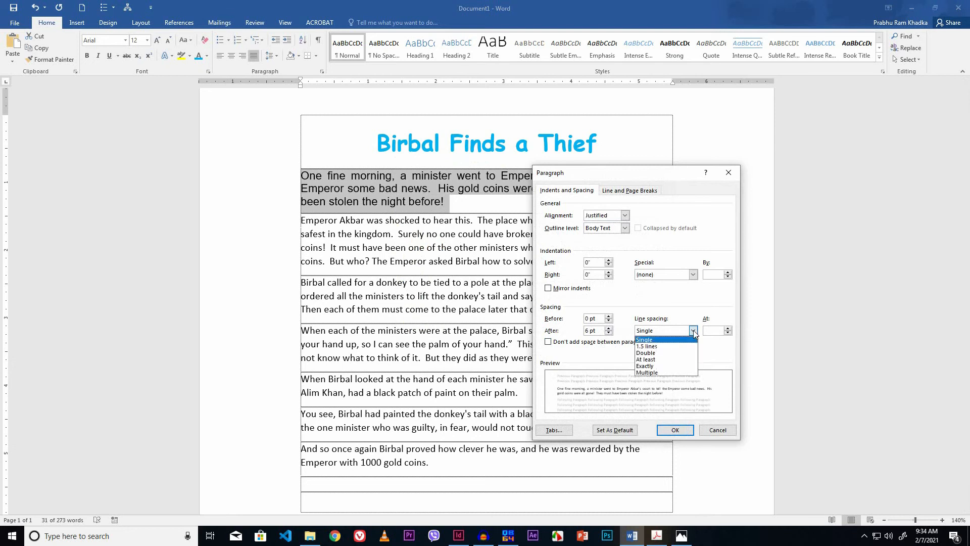
{"action": "left_click", "coordinate": [655, 373]}
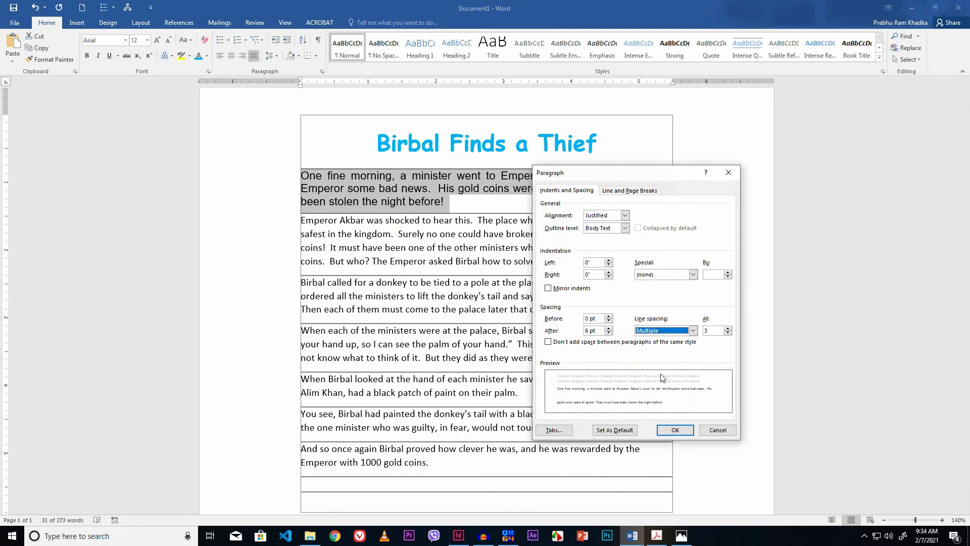
{"action": "left_click", "coordinate": [709, 332]}
{"action": "left_click_drag", "start_coordinate": [709, 332], "coordinate": [702, 335]}
{"action": "type", "text": "1.3"}
{"action": "left_click", "coordinate": [675, 430]}
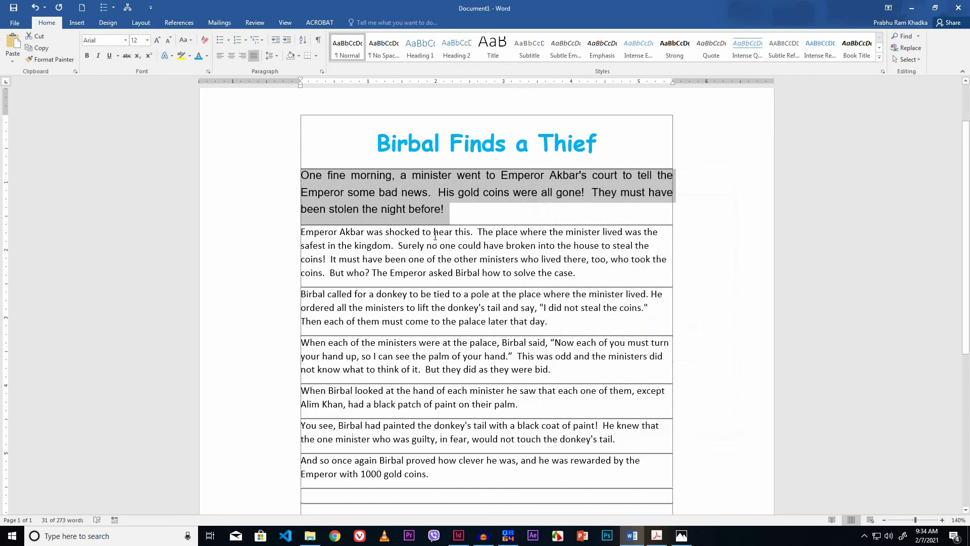
{"action": "left_click", "coordinate": [444, 205]}
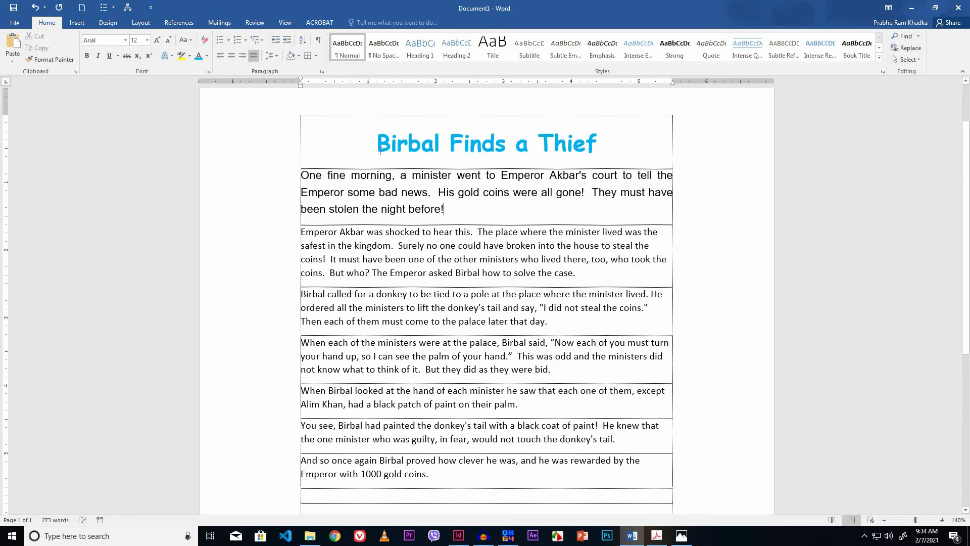
Step: Create a new paragraph style named "Heading" from the formatted story title
{"action": "left_click_drag", "start_coordinate": [377, 145], "coordinate": [743, 110]}
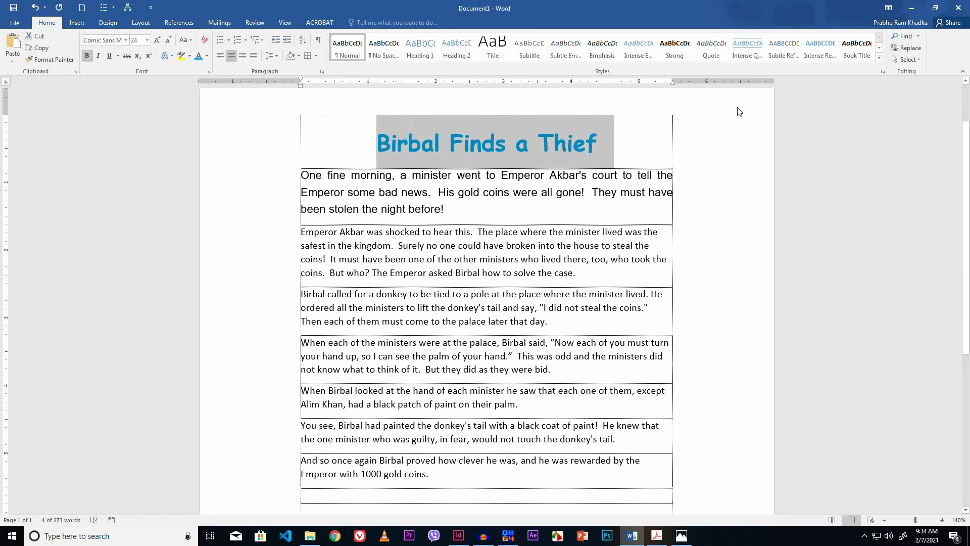
{"action": "left_click", "coordinate": [883, 72]}
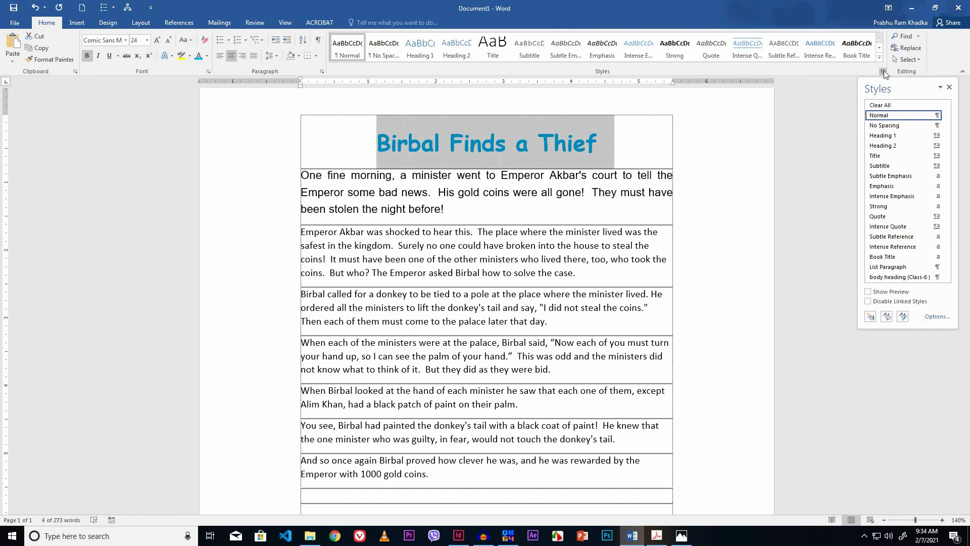
{"action": "left_click", "coordinate": [870, 316]}
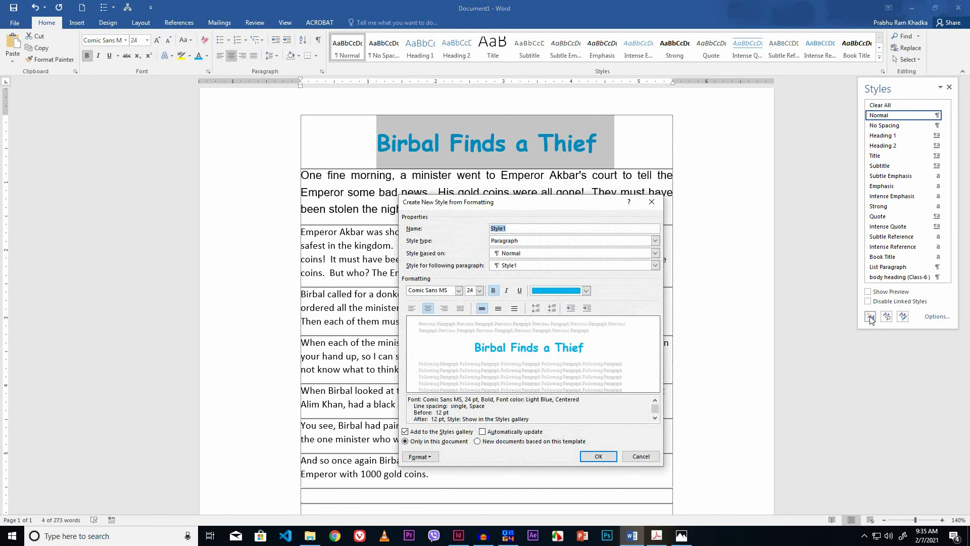
{"action": "type", "text": "Heading"}
{"action": "left_click", "coordinate": [598, 456]}
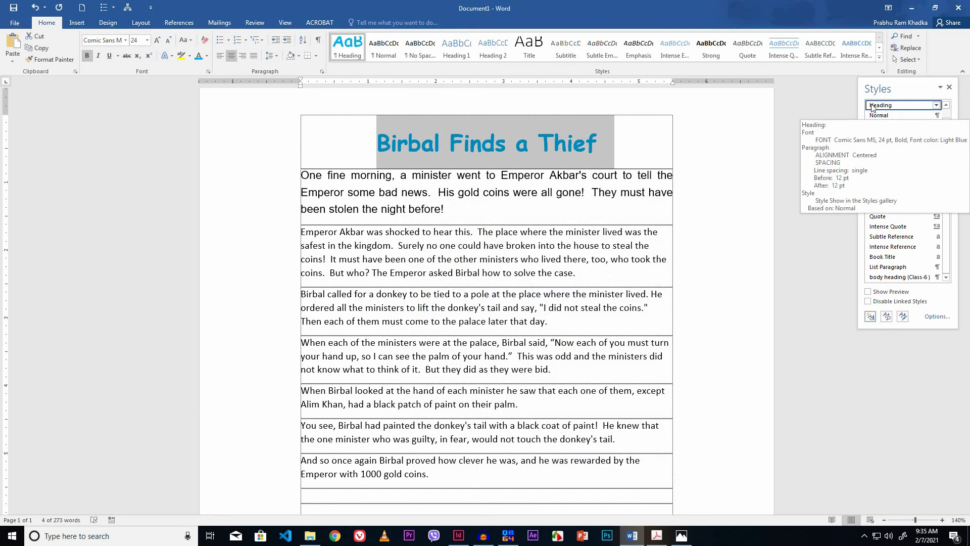
{"action": "left_click", "coordinate": [445, 208]}
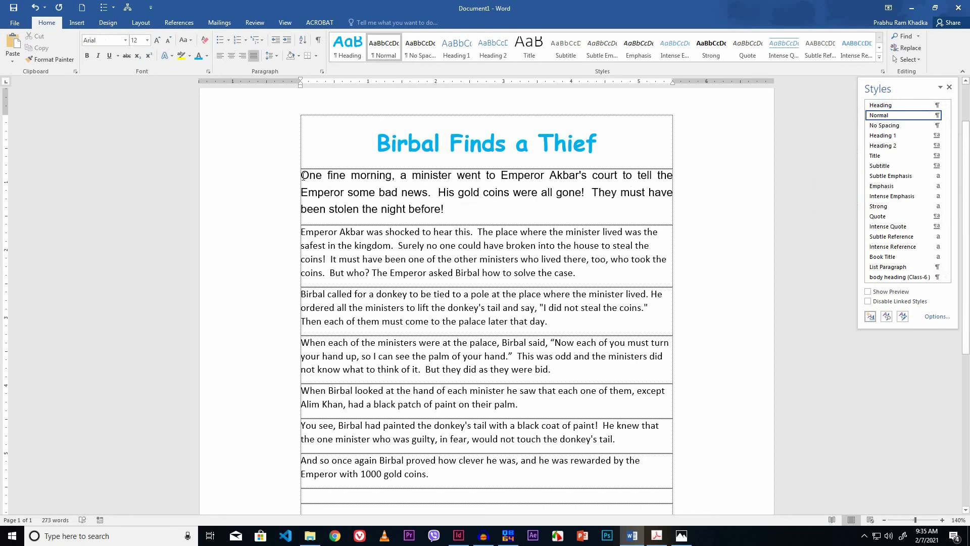
Step: Create a new paragraph style named "Paragraph Style" from the formatted first body paragraph, "One fine morning…"
{"action": "key", "text": "ctrl+z"}
{"action": "left_click_drag", "start_coordinate": [300, 175], "coordinate": [452, 208]}
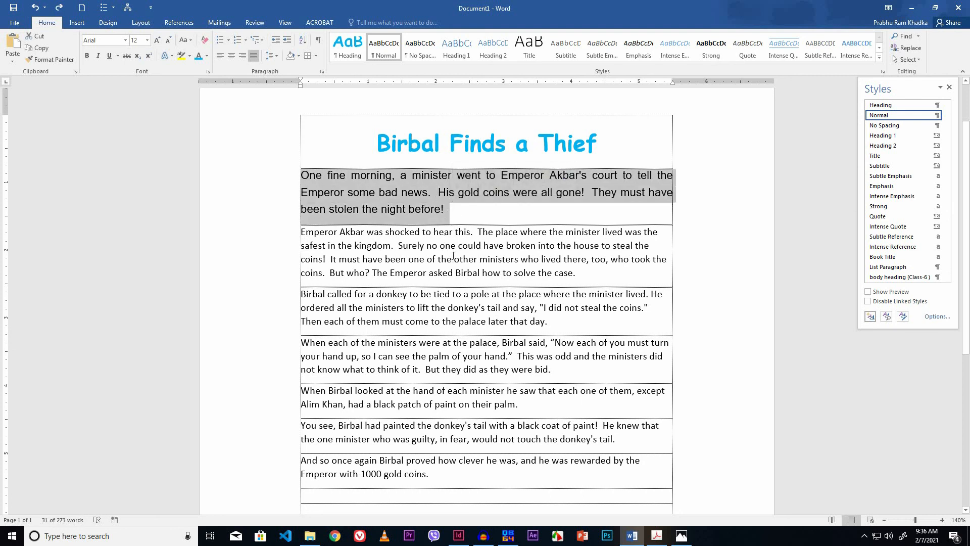
{"action": "left_click", "coordinate": [870, 317]}
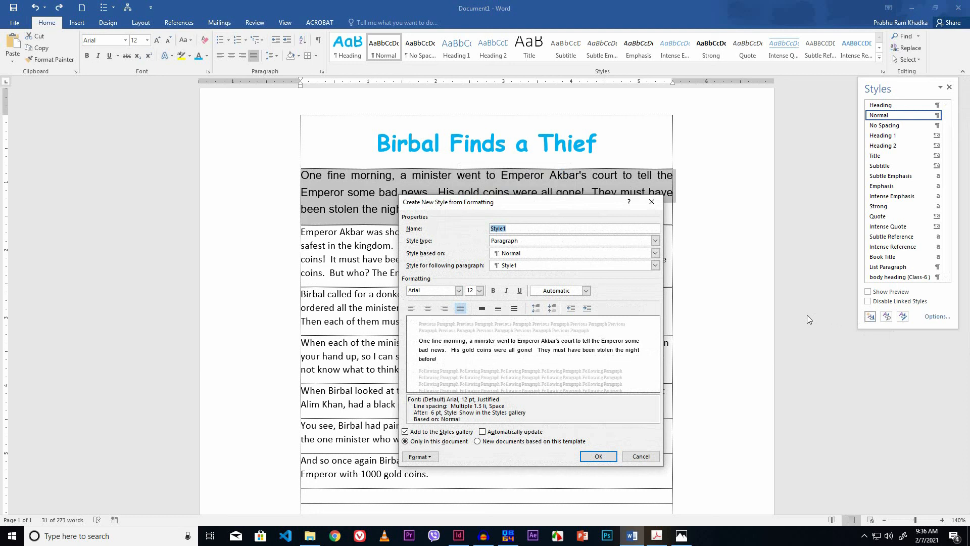
{"action": "type", "text": "Paragraph Style"}
{"action": "left_click", "coordinate": [598, 456]}
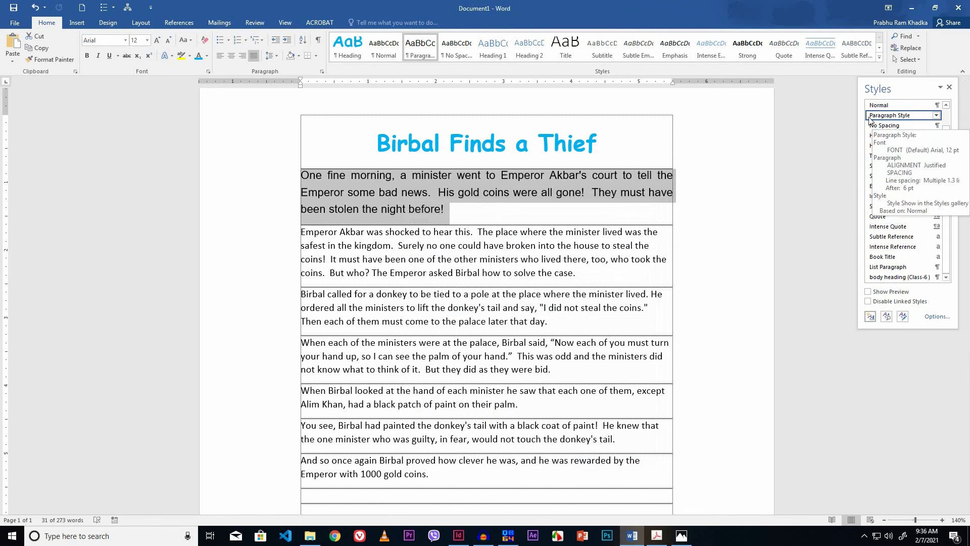
Step: Reset the first body paragraph and the story title to the Normal style
{"action": "left_click", "coordinate": [483, 206]}
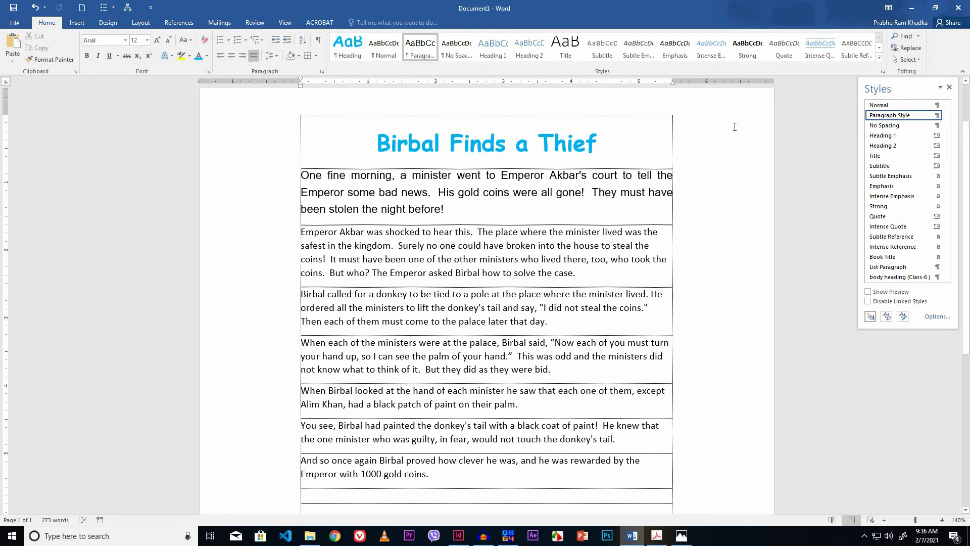
{"action": "left_click", "coordinate": [884, 106]}
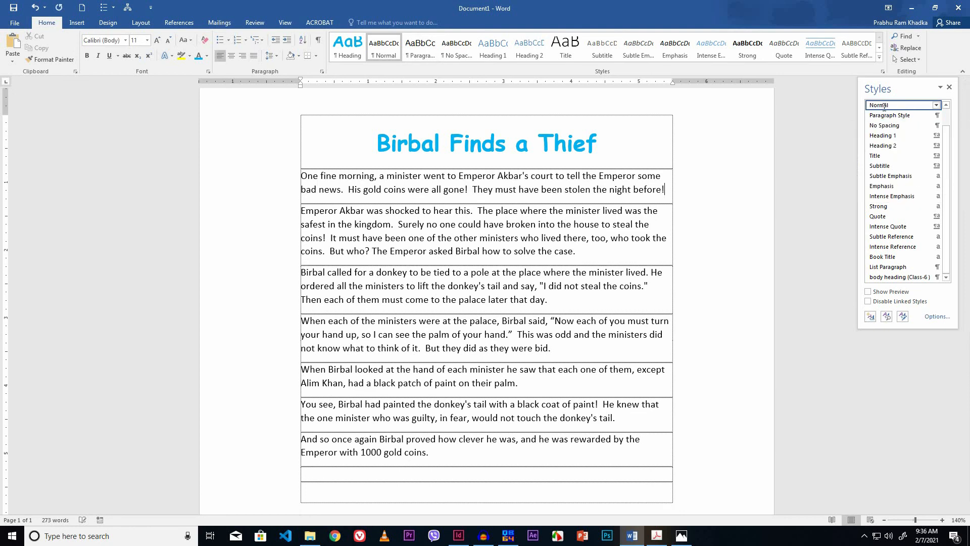
{"action": "left_click_drag", "start_coordinate": [361, 144], "coordinate": [616, 146]}
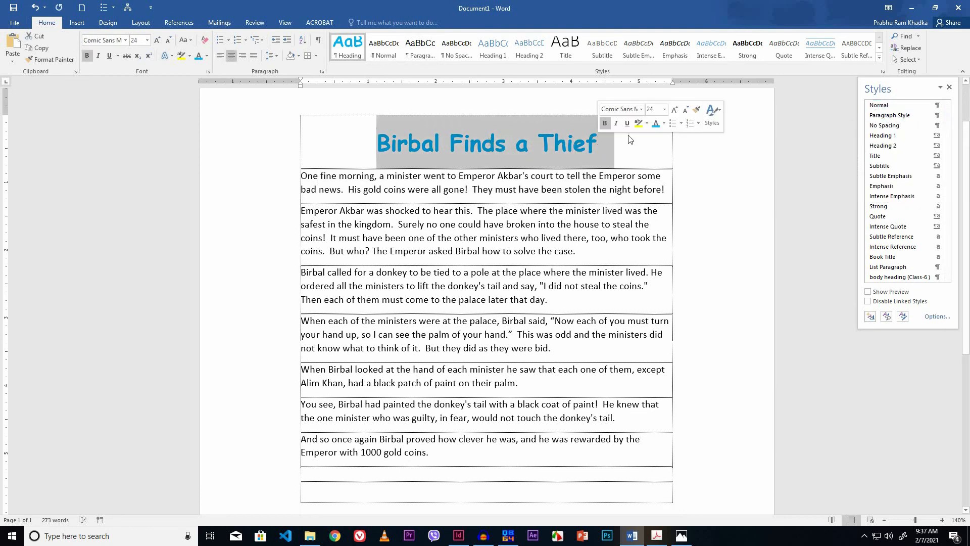
{"action": "left_click", "coordinate": [882, 106]}
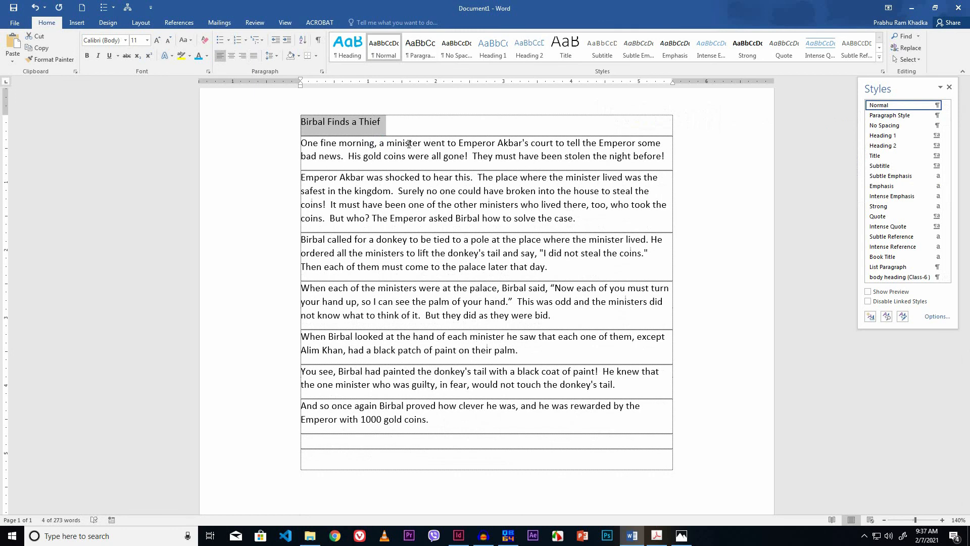
{"action": "left_click", "coordinate": [407, 144]}
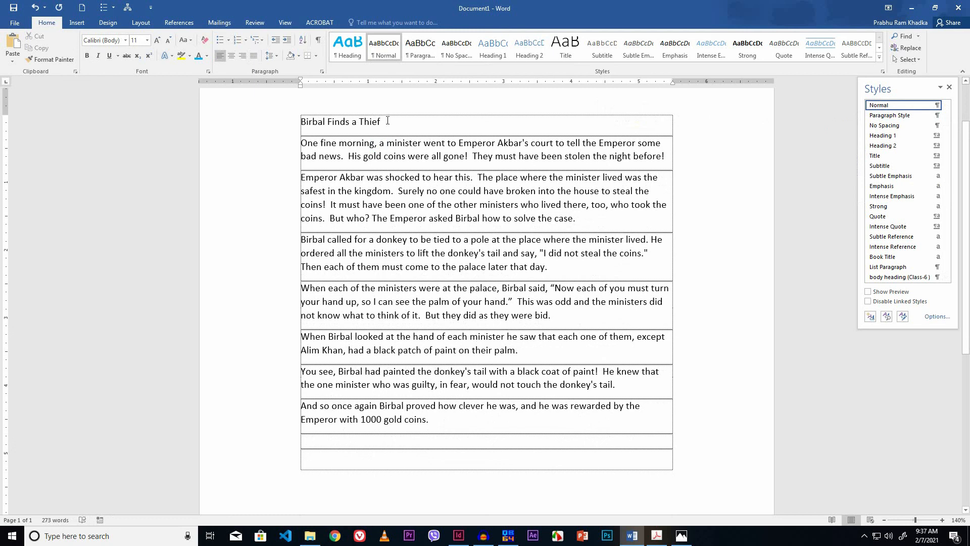
Step: Apply the custom Heading style to the story title and Paragraph Style to all the body paragraphs below it
{"action": "left_click_drag", "start_coordinate": [382, 121], "coordinate": [299, 122]}
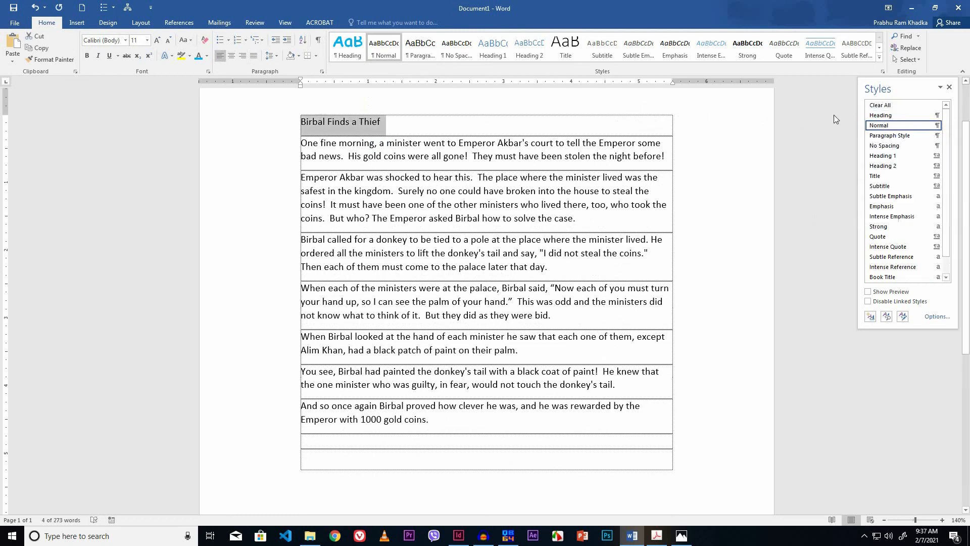
{"action": "left_click", "coordinate": [880, 116]}
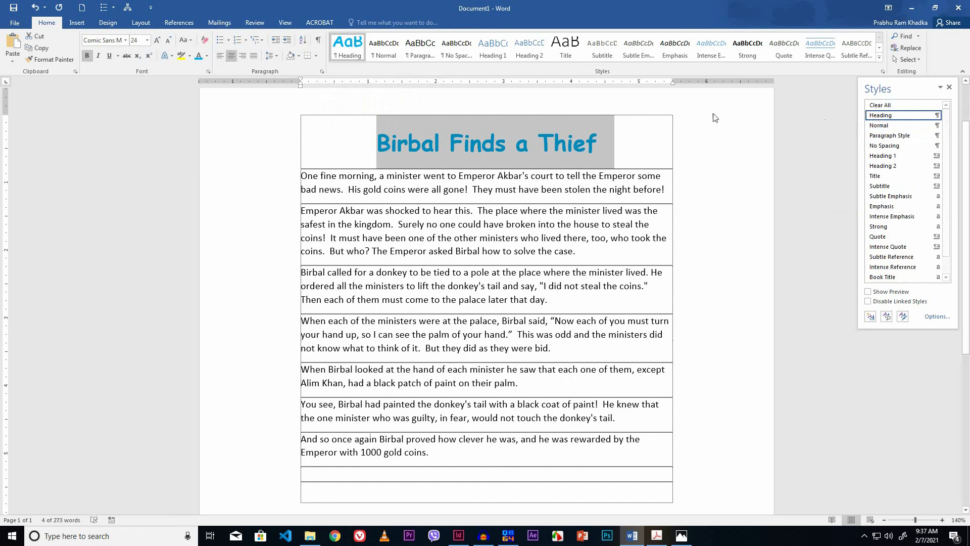
{"action": "left_click", "coordinate": [302, 177]}
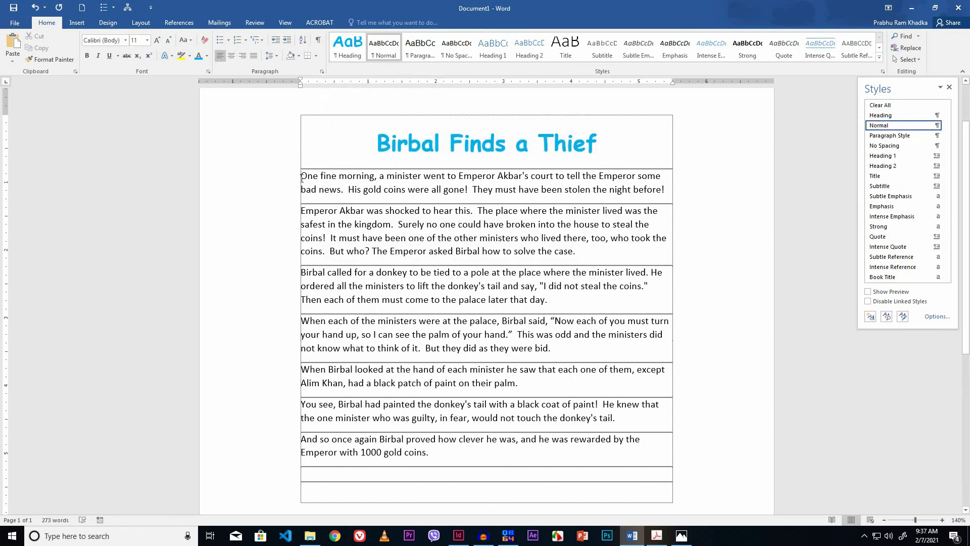
{"action": "left_click_drag", "start_coordinate": [302, 177], "coordinate": [436, 456]}
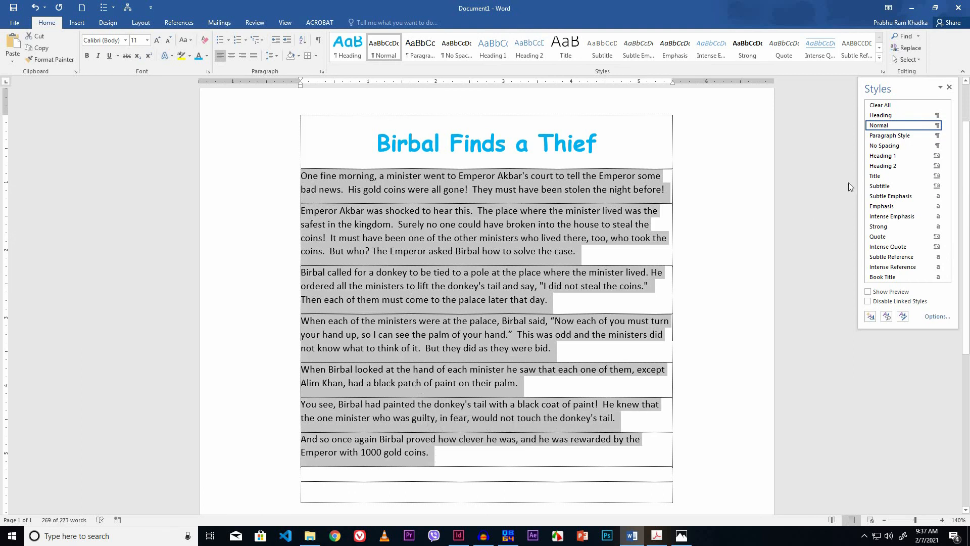
{"action": "mouse_move", "coordinate": [884, 139]}
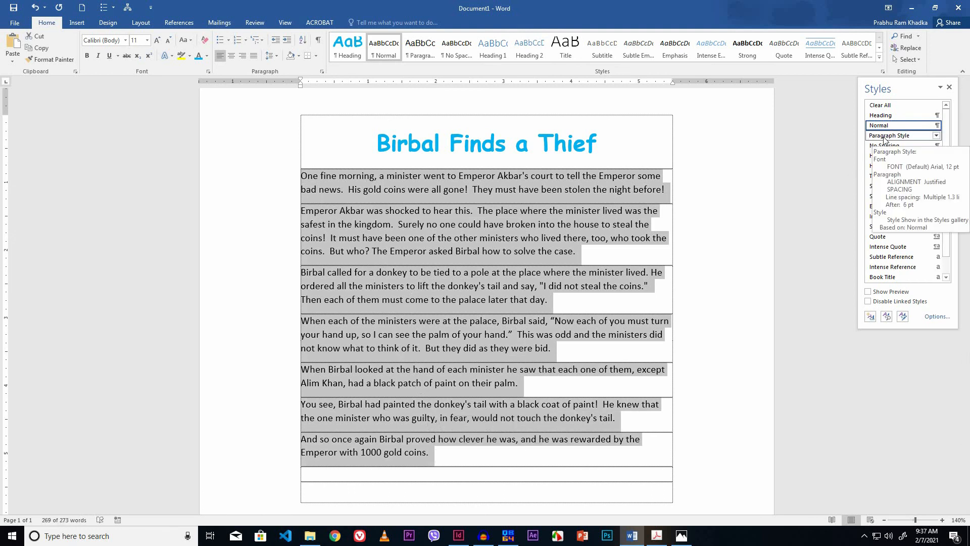
{"action": "left_click", "coordinate": [884, 136]}
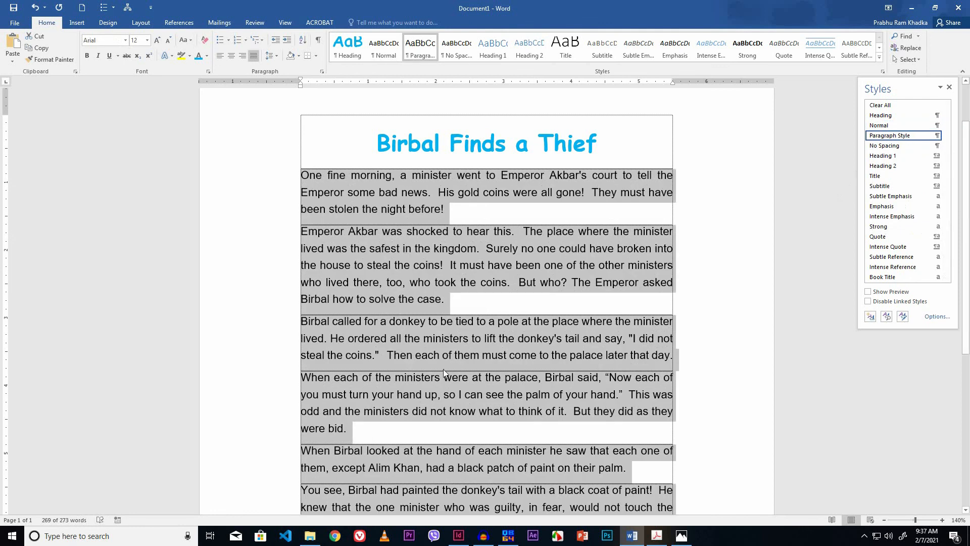
{"action": "scroll", "coordinate": [444, 373], "scroll_direction": "down", "scroll_amount": 1}
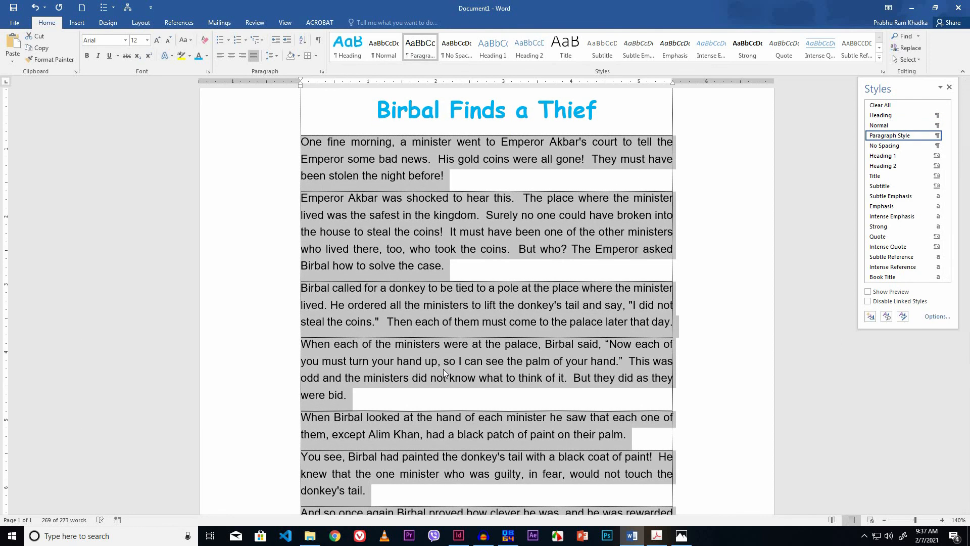